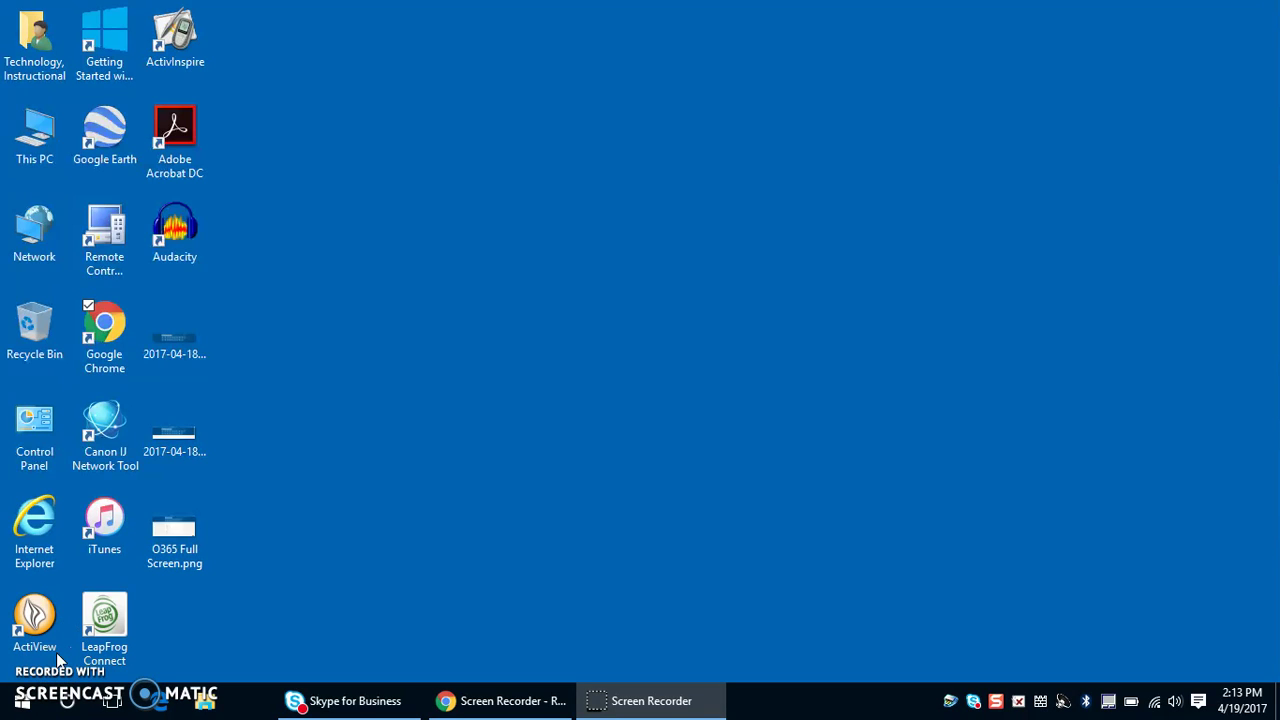
Search 'out' in the Start menu and launch Outlook 2016 from Best match
click(24, 704)
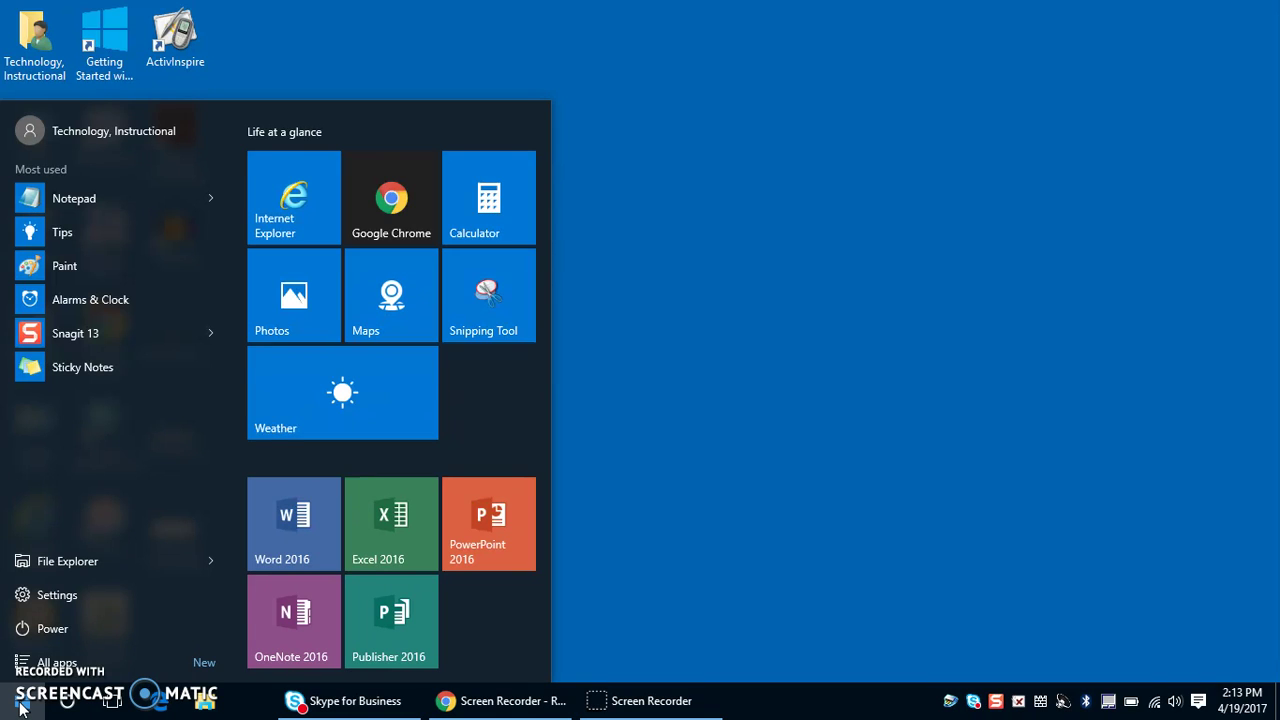
text(out)
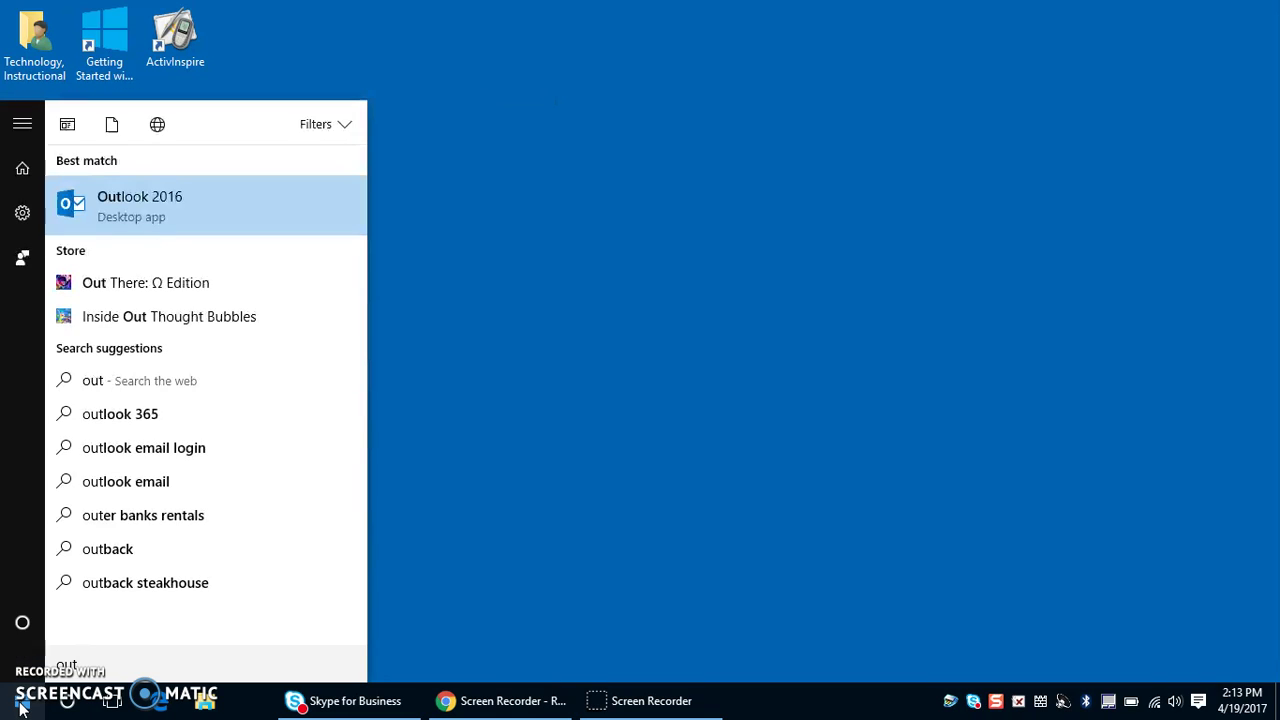
click(190, 219)
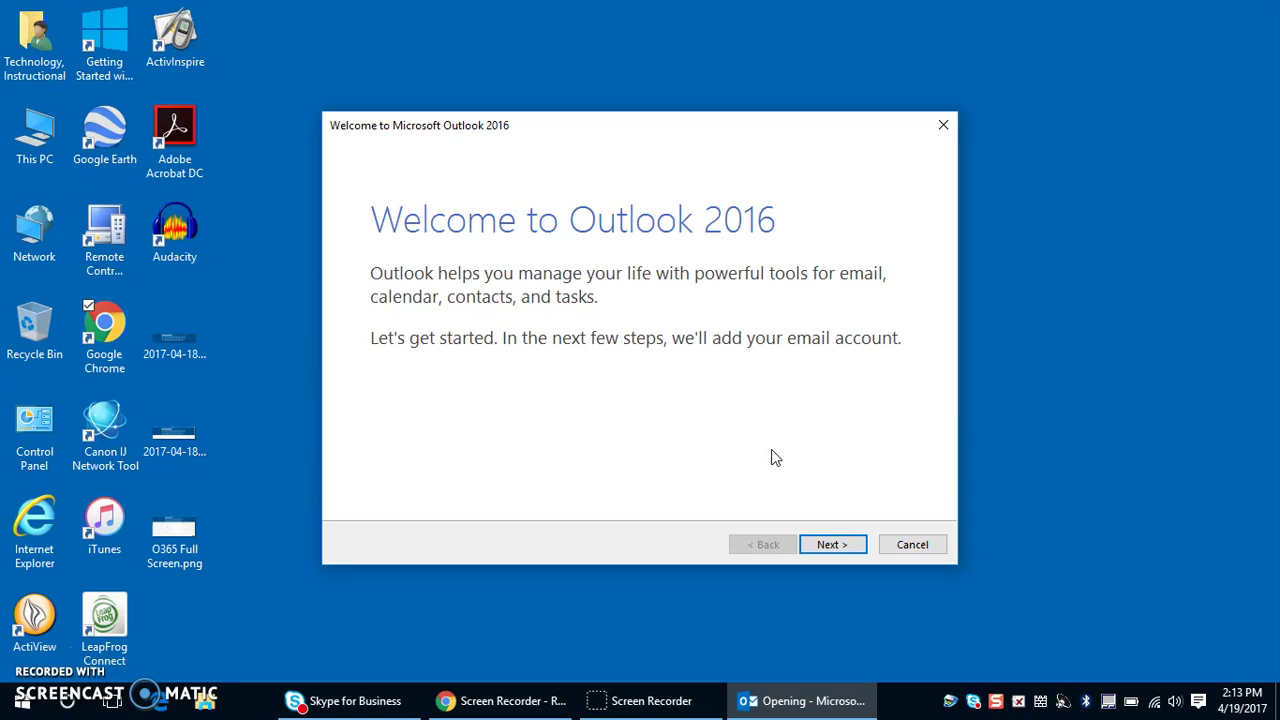
Pass the welcome page, choose Yes to add an email account, and start Auto Account Setup
click(830, 545)
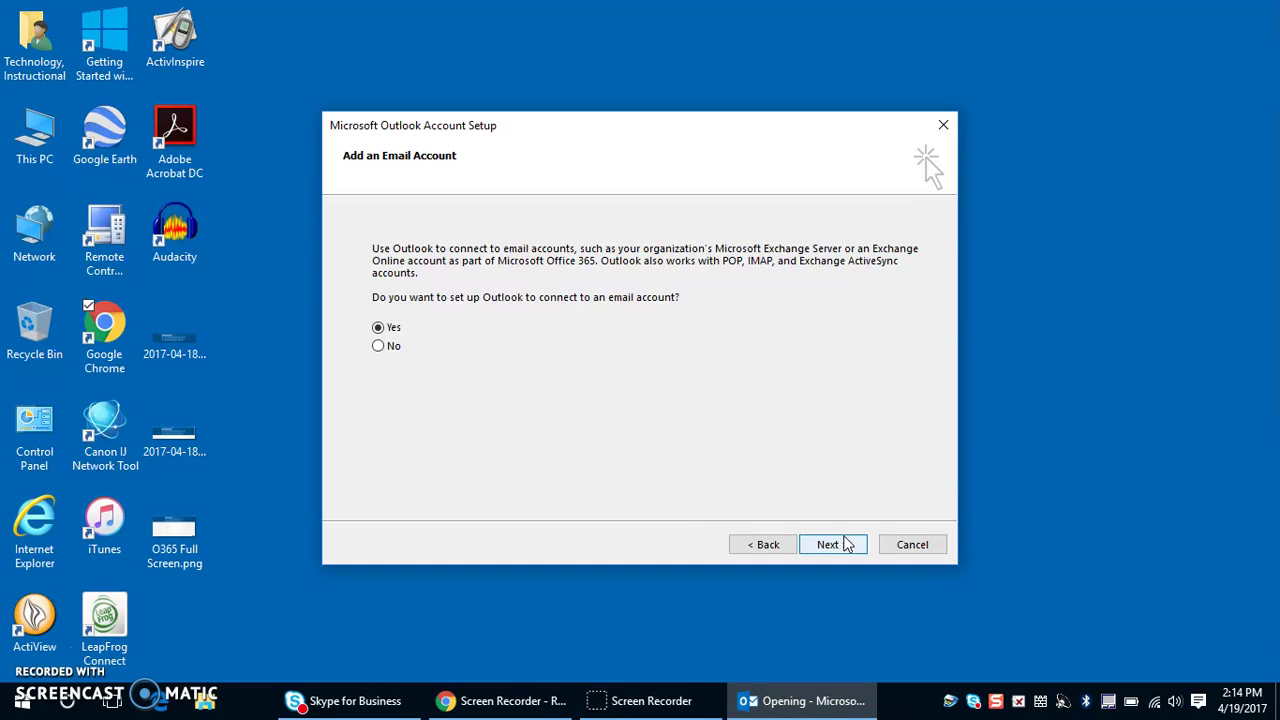
click(846, 545)
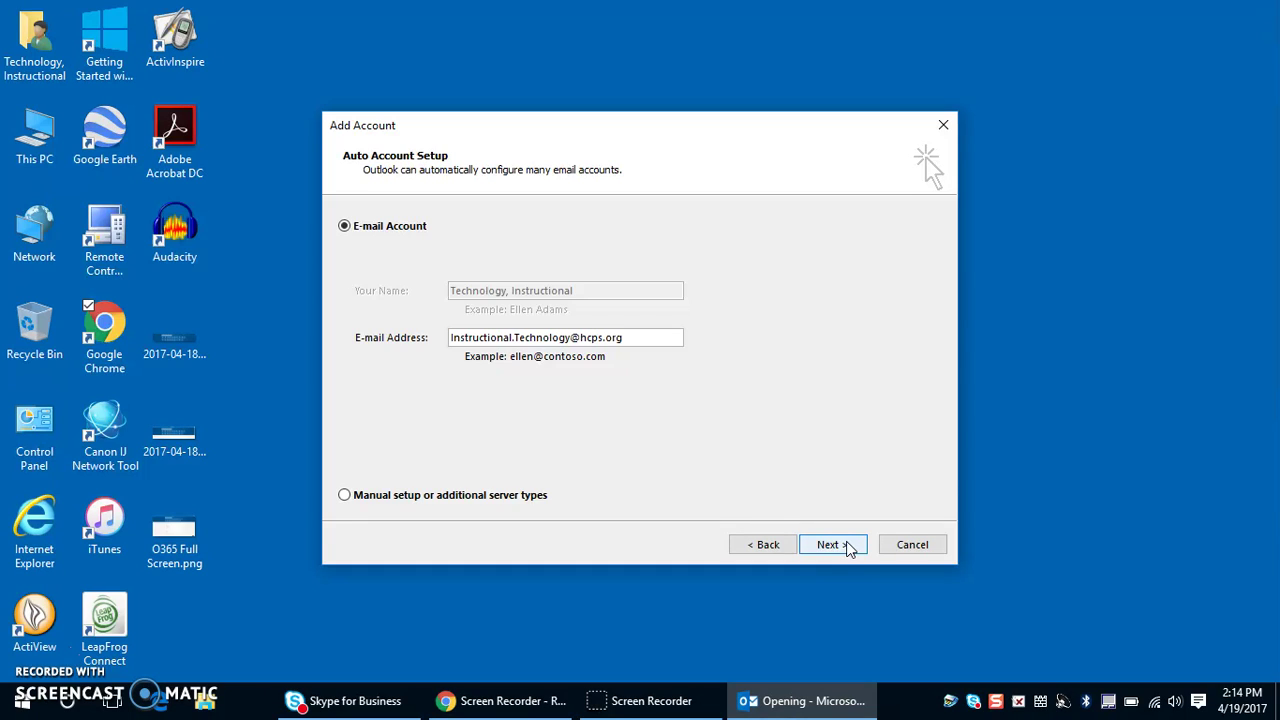
click(842, 544)
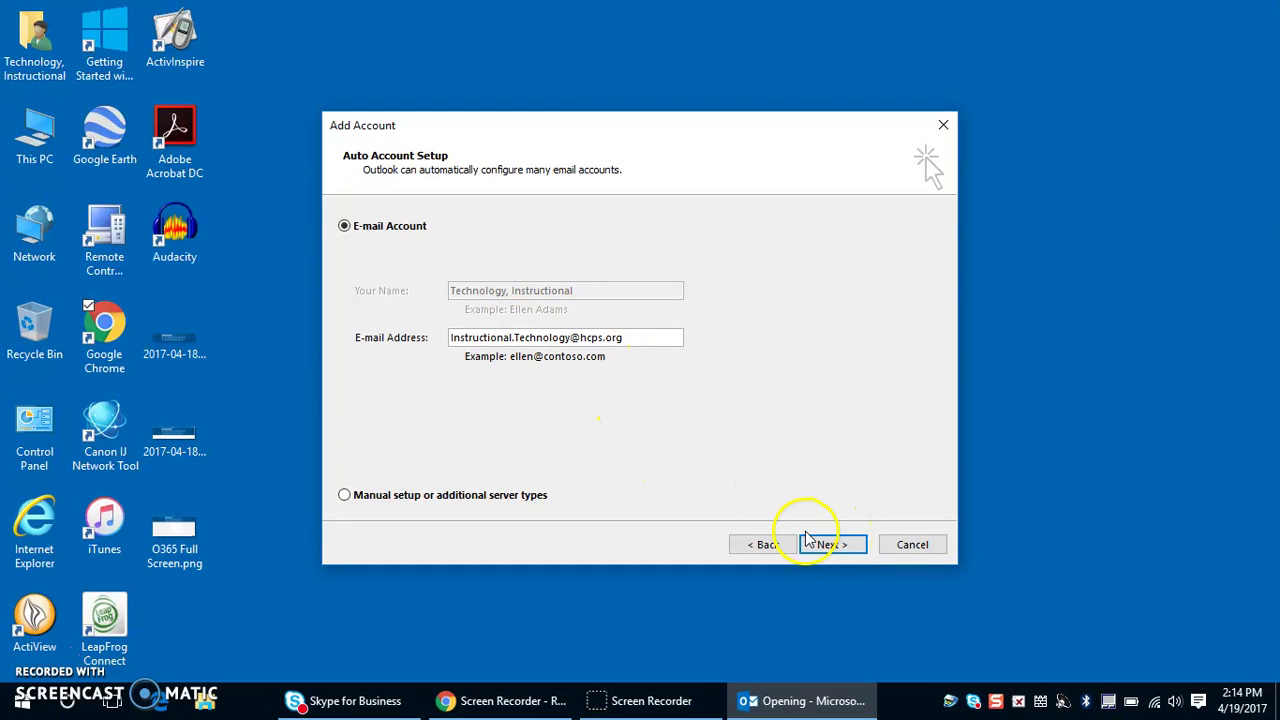
click(832, 545)
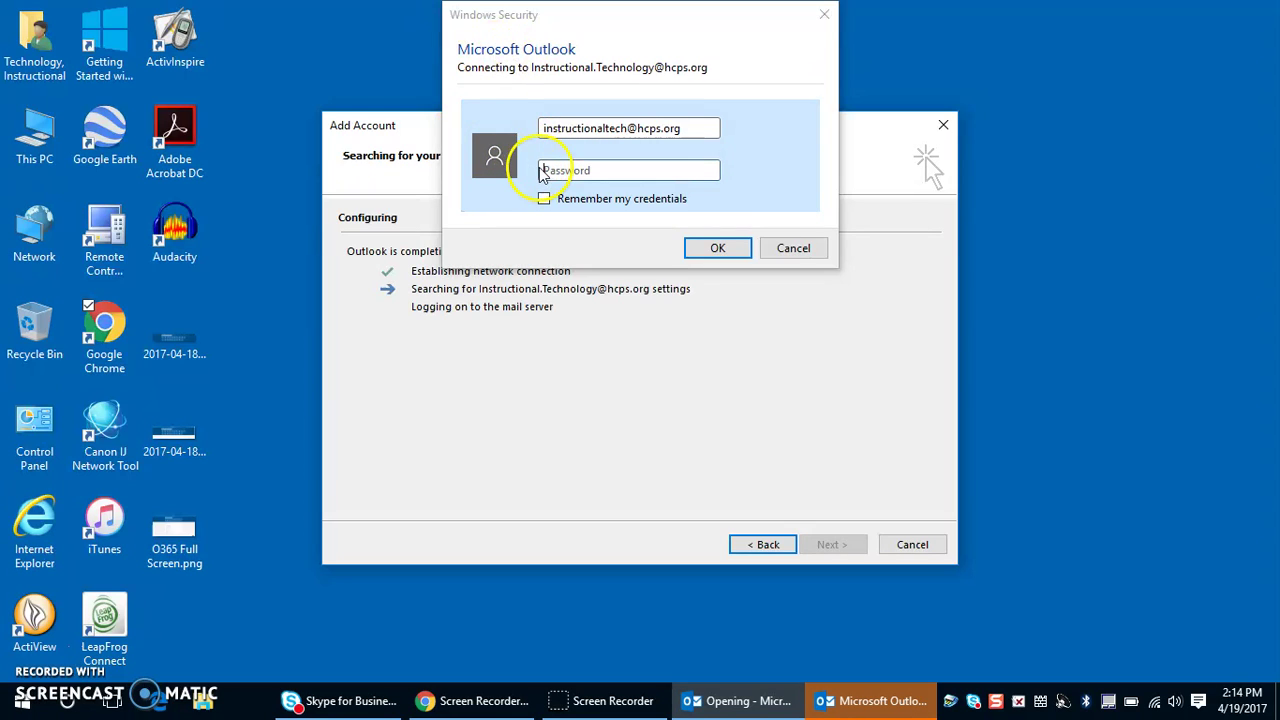
Enter the account password with Remember my credentials ticked, re-entering it after a failed first attempt
click(643, 145)
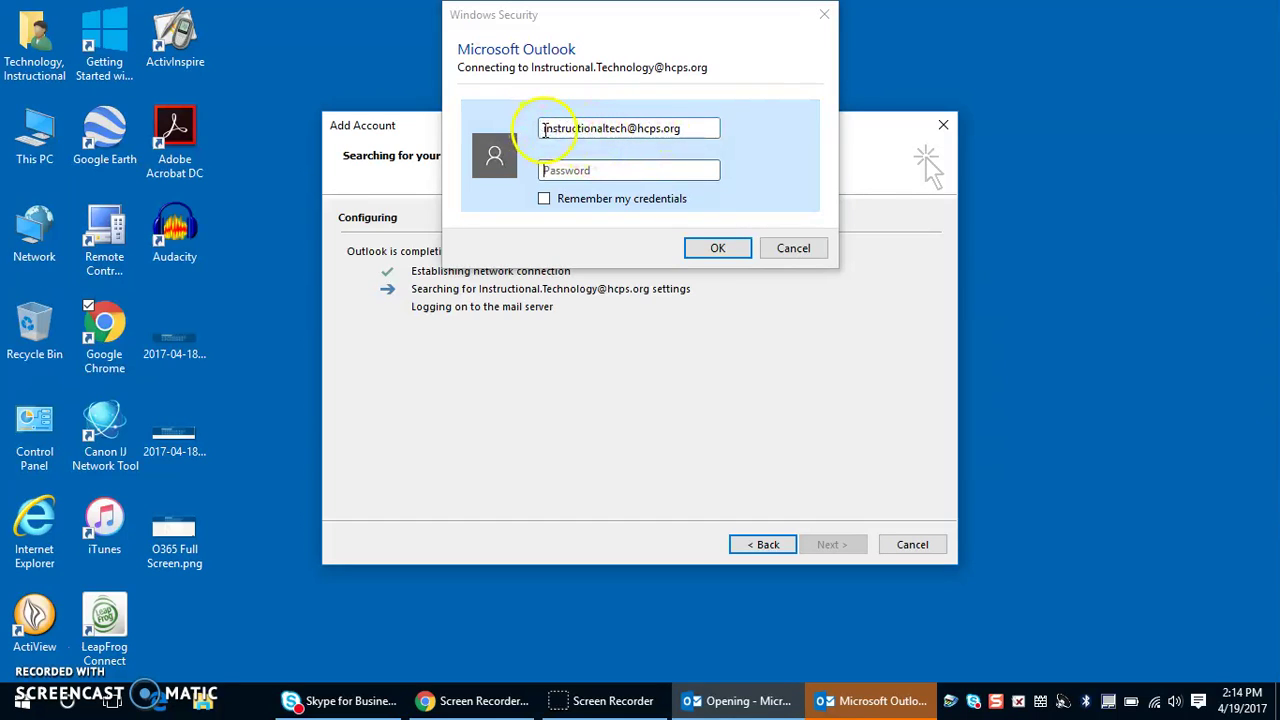
click(603, 171)
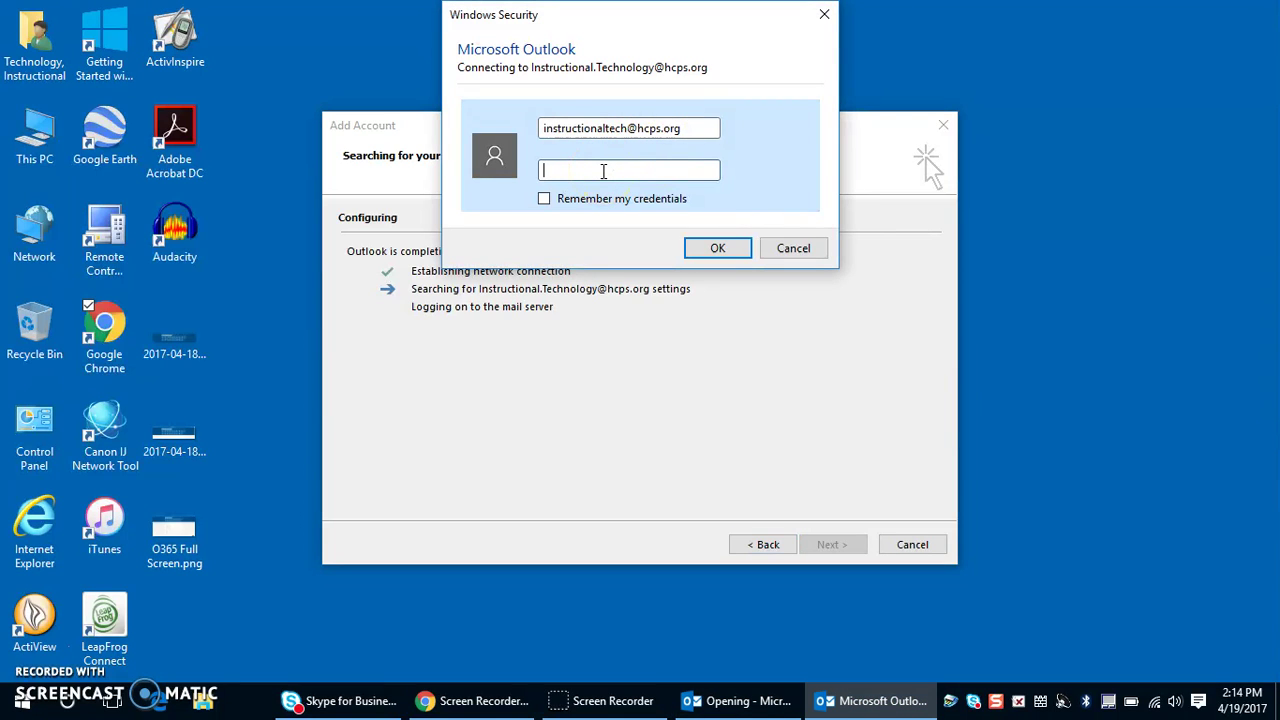
text(••••••••••••••••••)
click(544, 199)
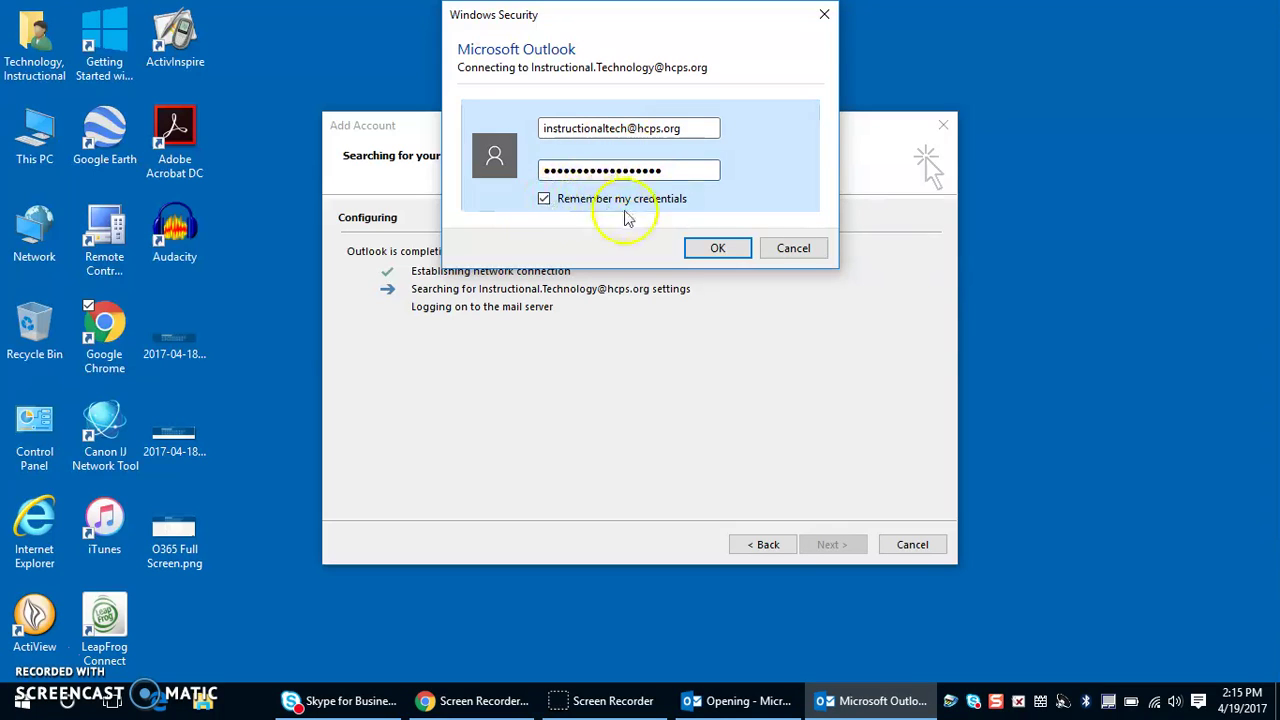
click(712, 249)
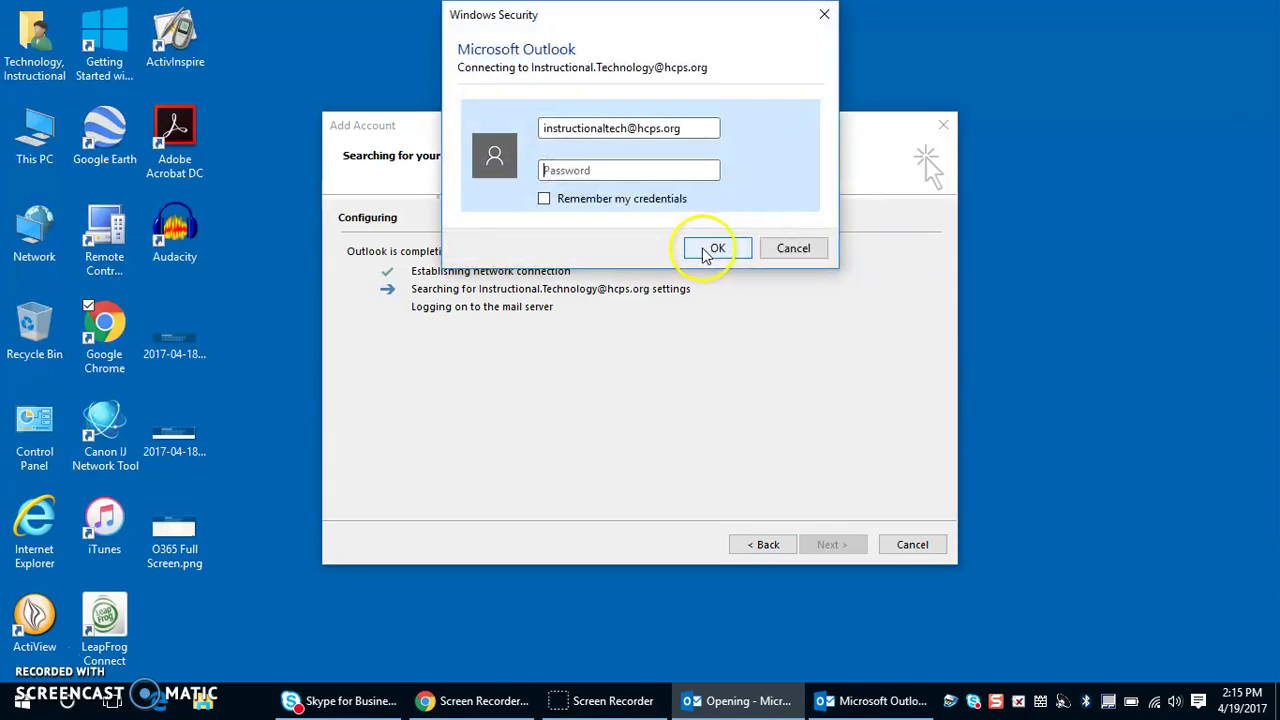
click(596, 170)
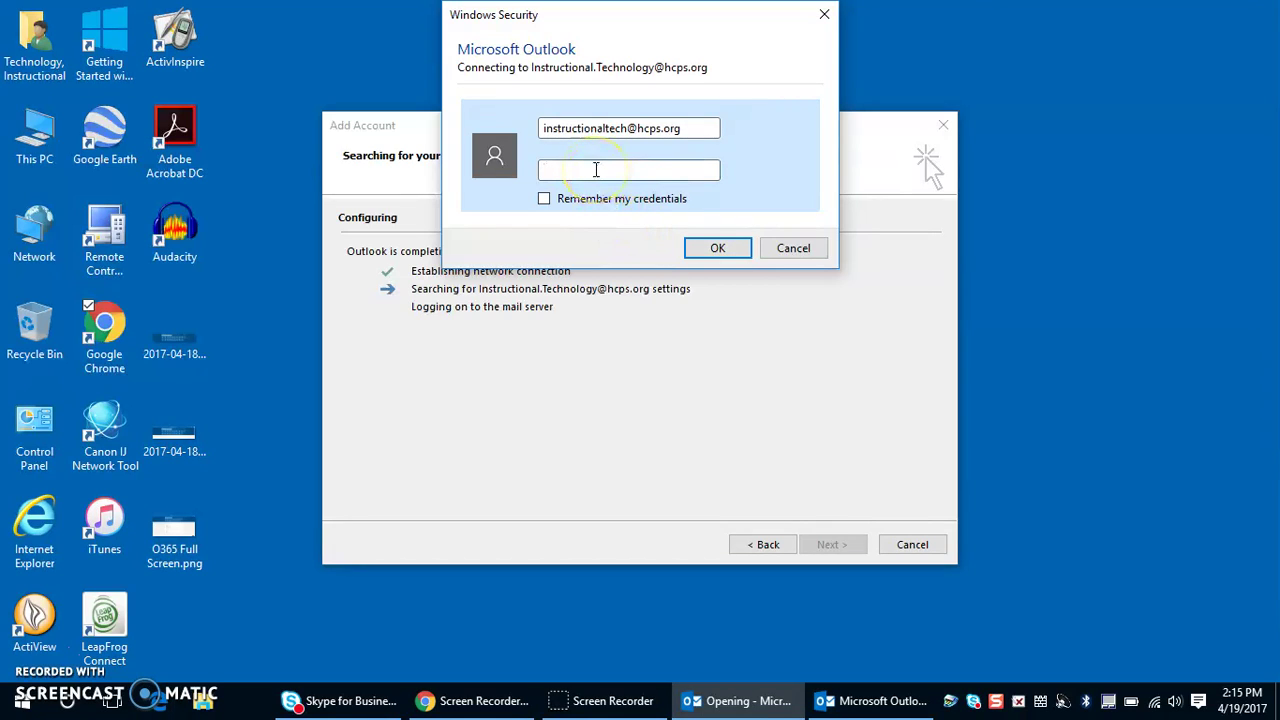
text(••••••)
key(BackSpace)
key(BackSpace)
key(BackSpace)
key(BackSpace)
key(BackSpace)
key(BackSpace)
text(••••••••••••••••••)
click(543, 198)
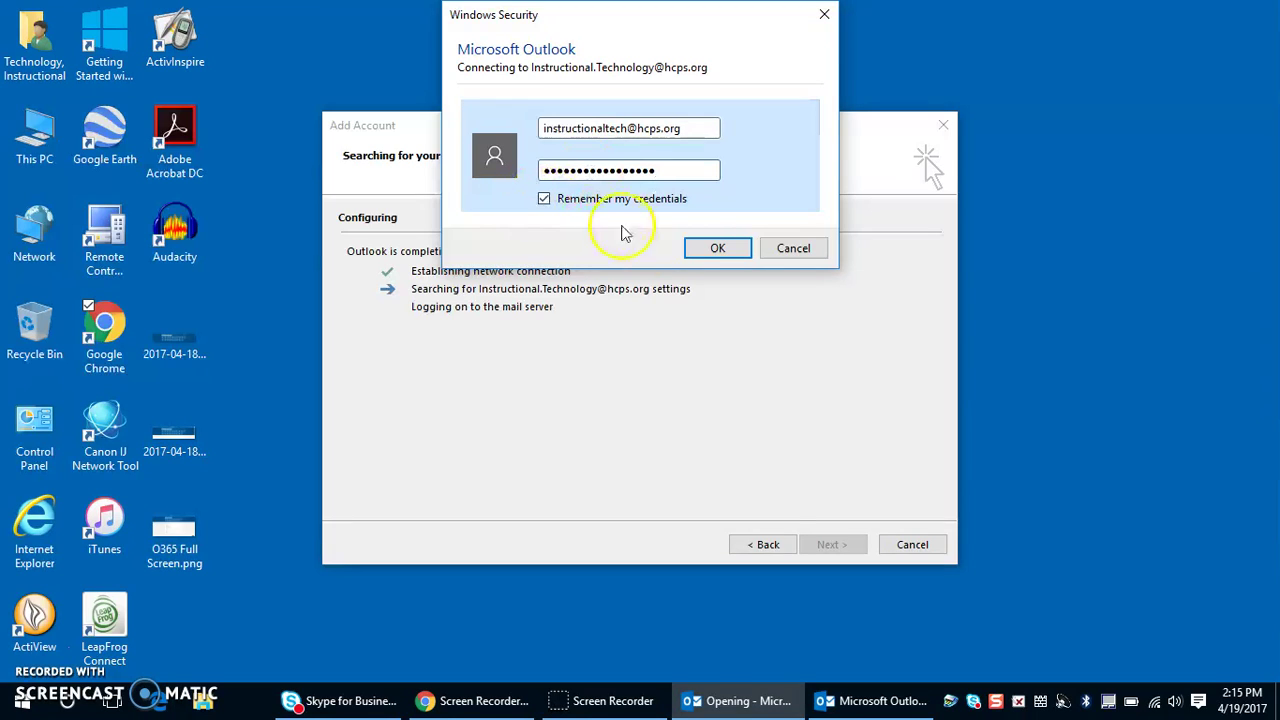
click(708, 248)
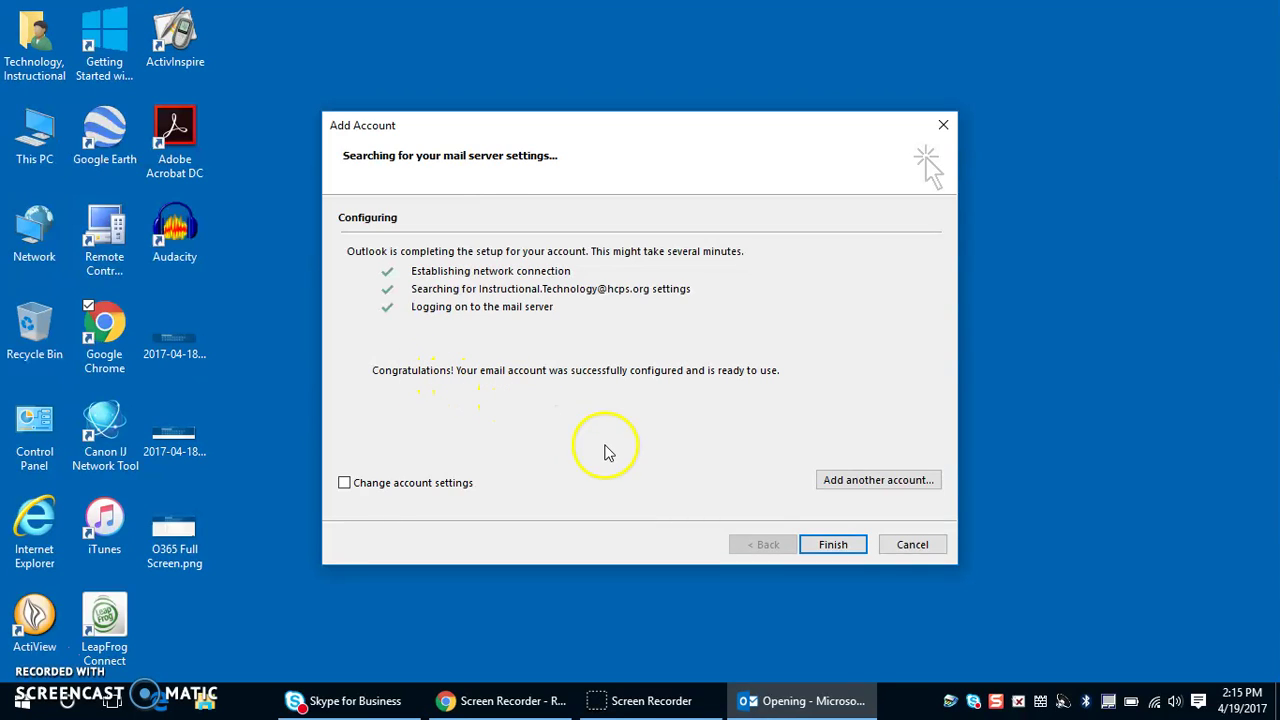
Finish the Add Account dialog so Outlook loads the Inbox and mail folders
click(835, 547)
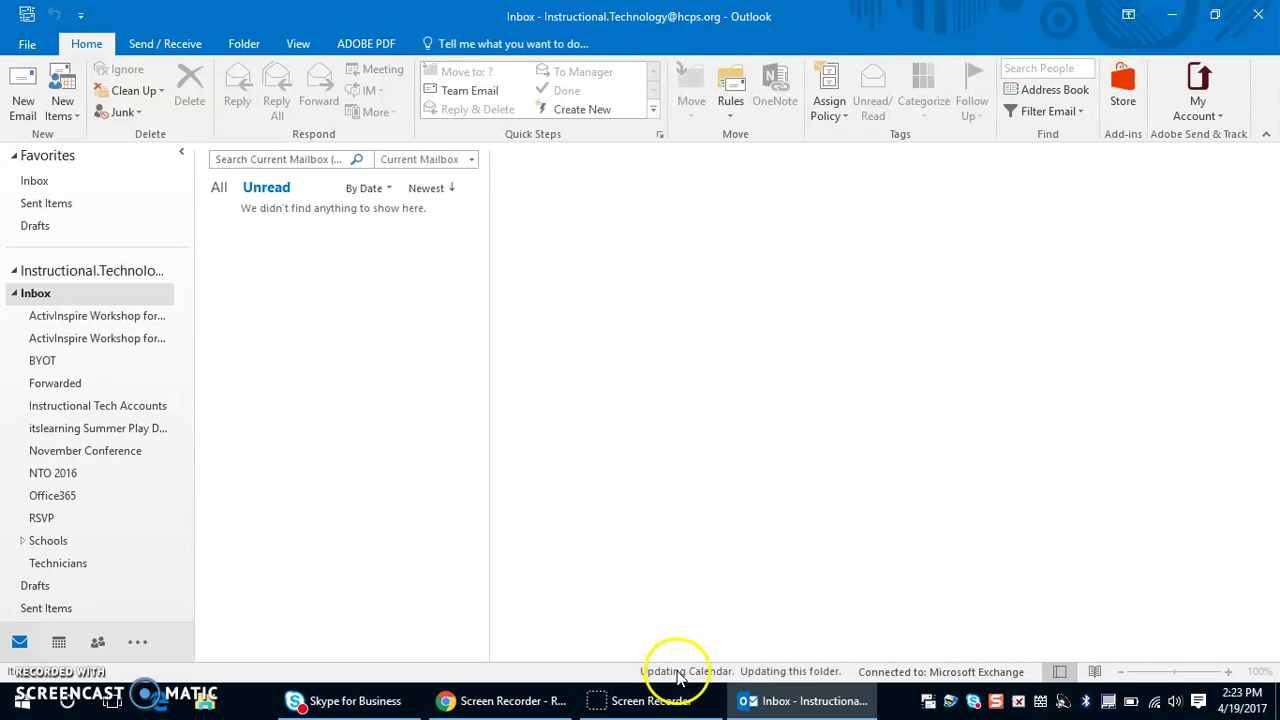
Close the Outlook window from its top-right X, returning to the desktop
click(612, 606)
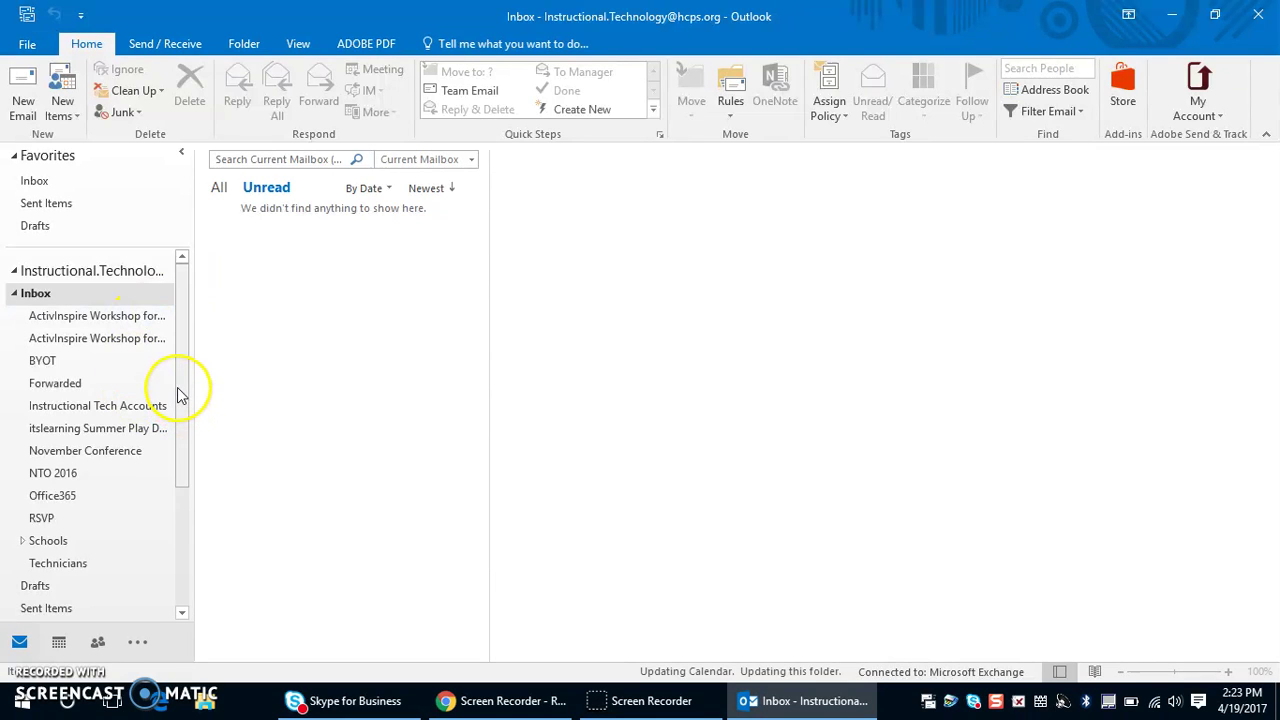
click(1270, 18)
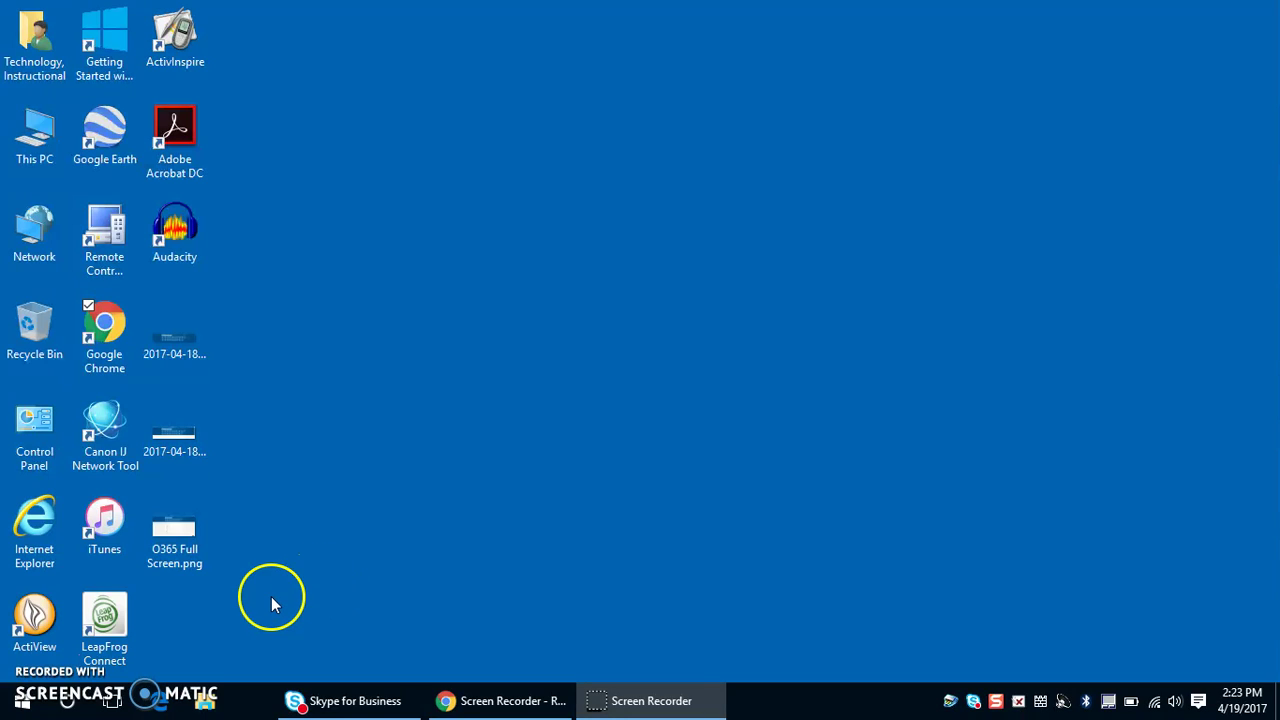
Pin the Outlook 2016 search result for 'out' to the taskbar via its right-click menu
click(22, 703)
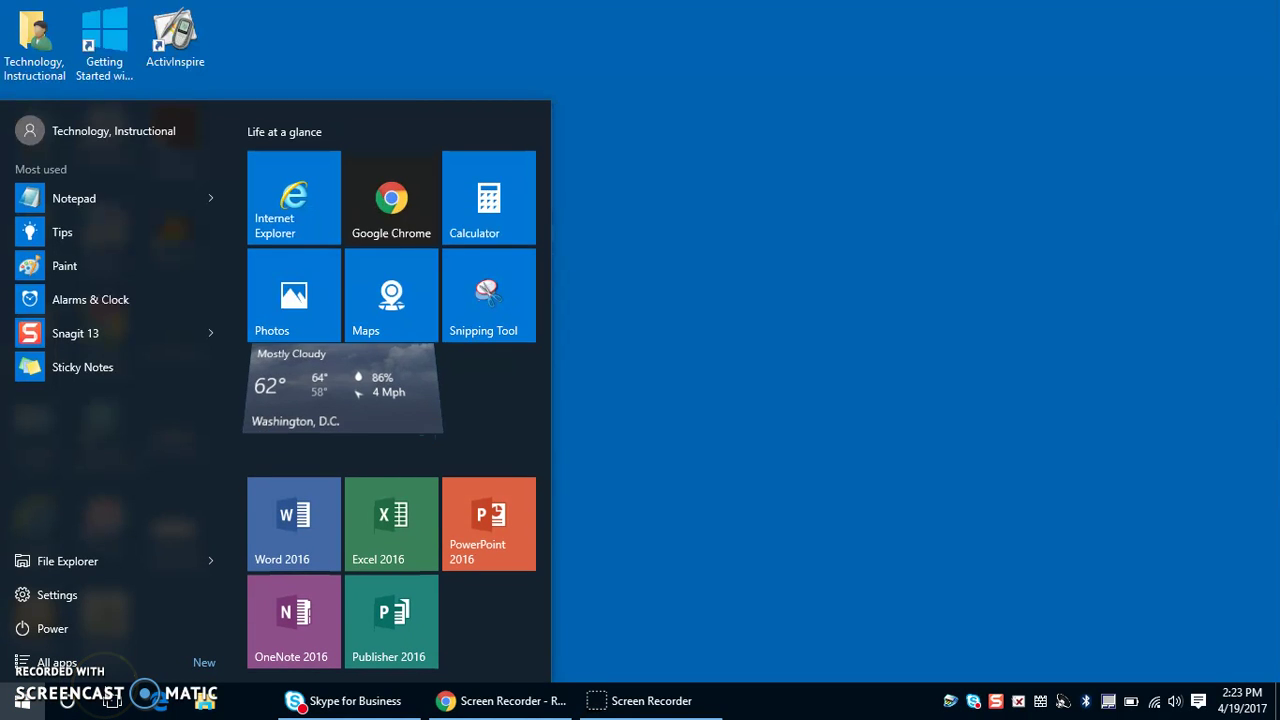
text(out)
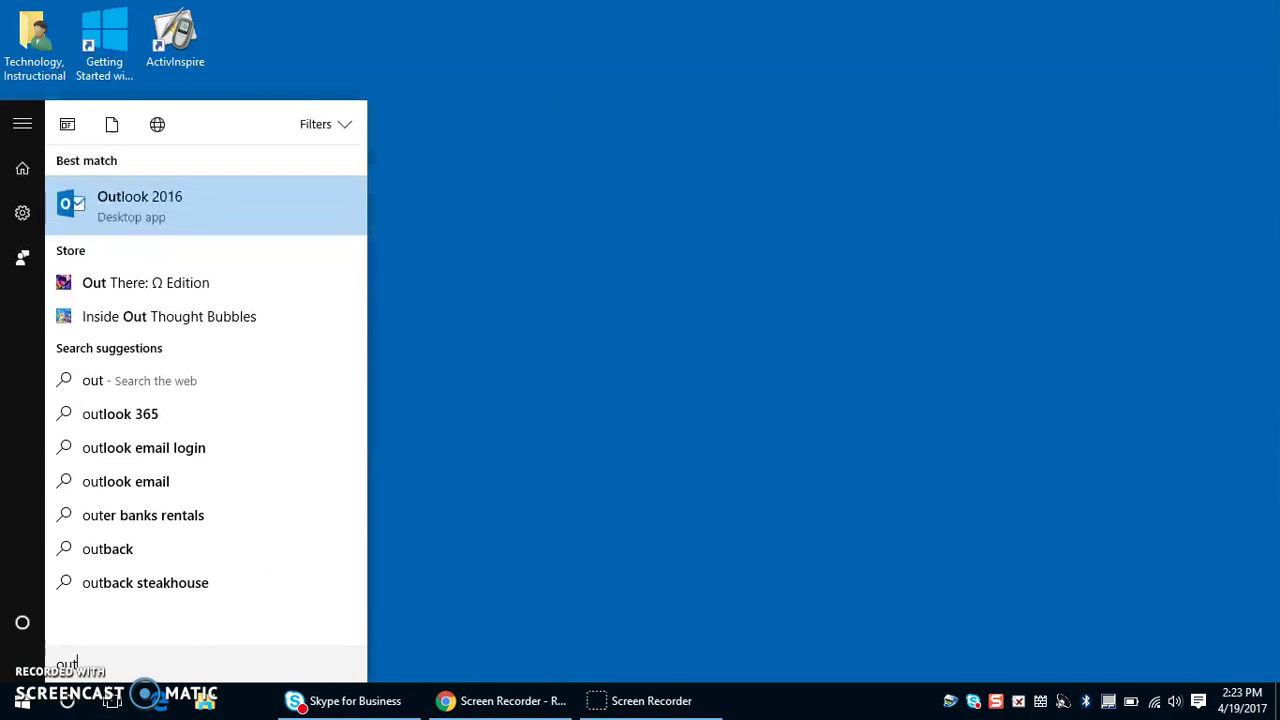
right_click(160, 218)
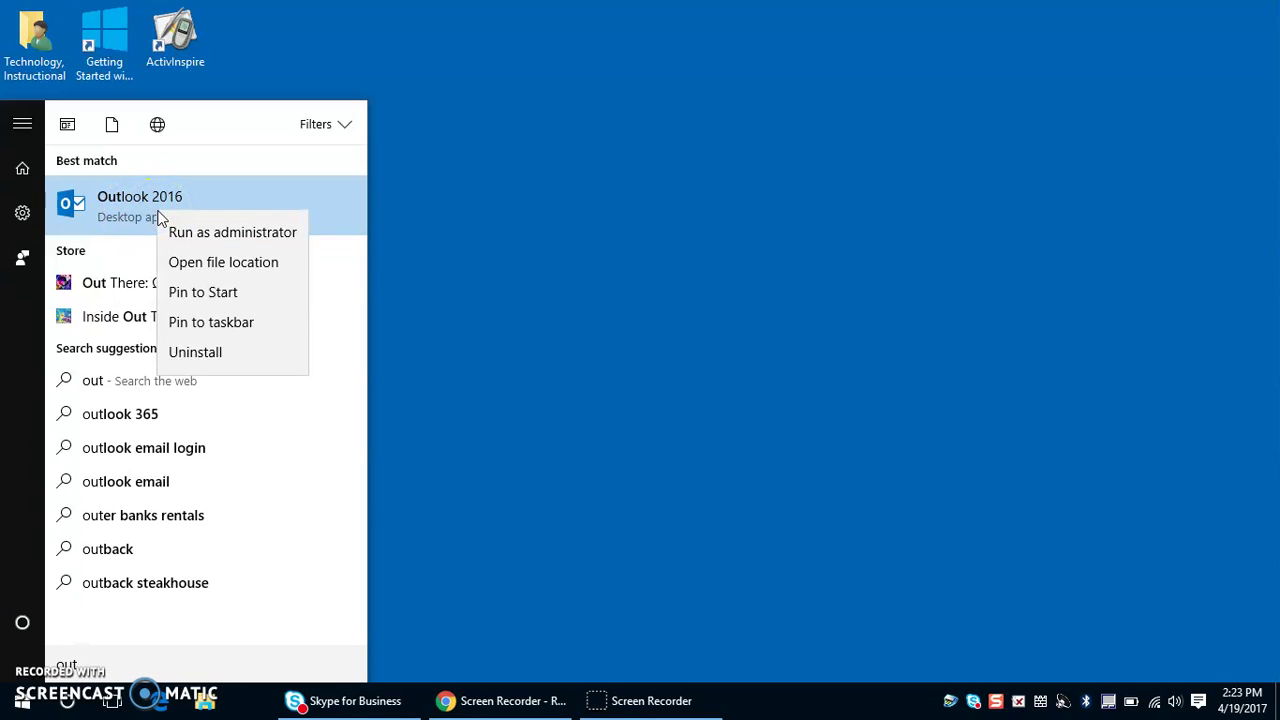
click(203, 322)
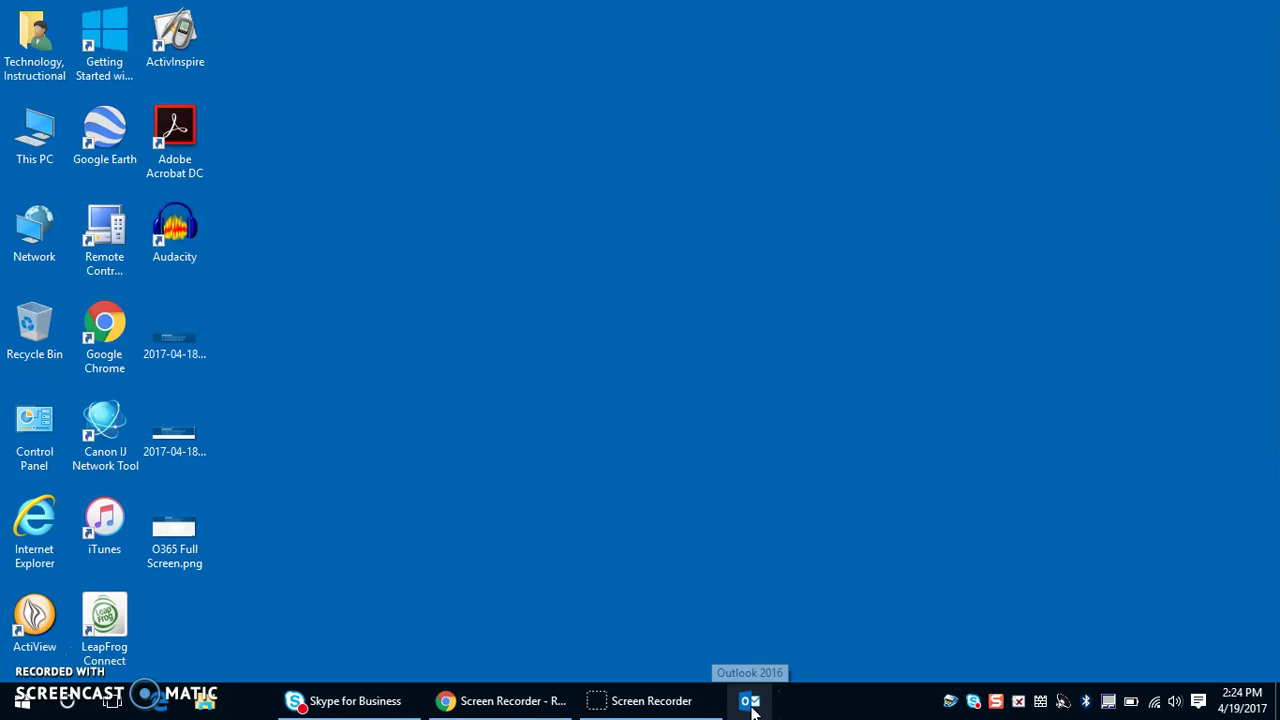
Launch Outlook from its taskbar pin and select Inbox under Favorites
click(750, 702)
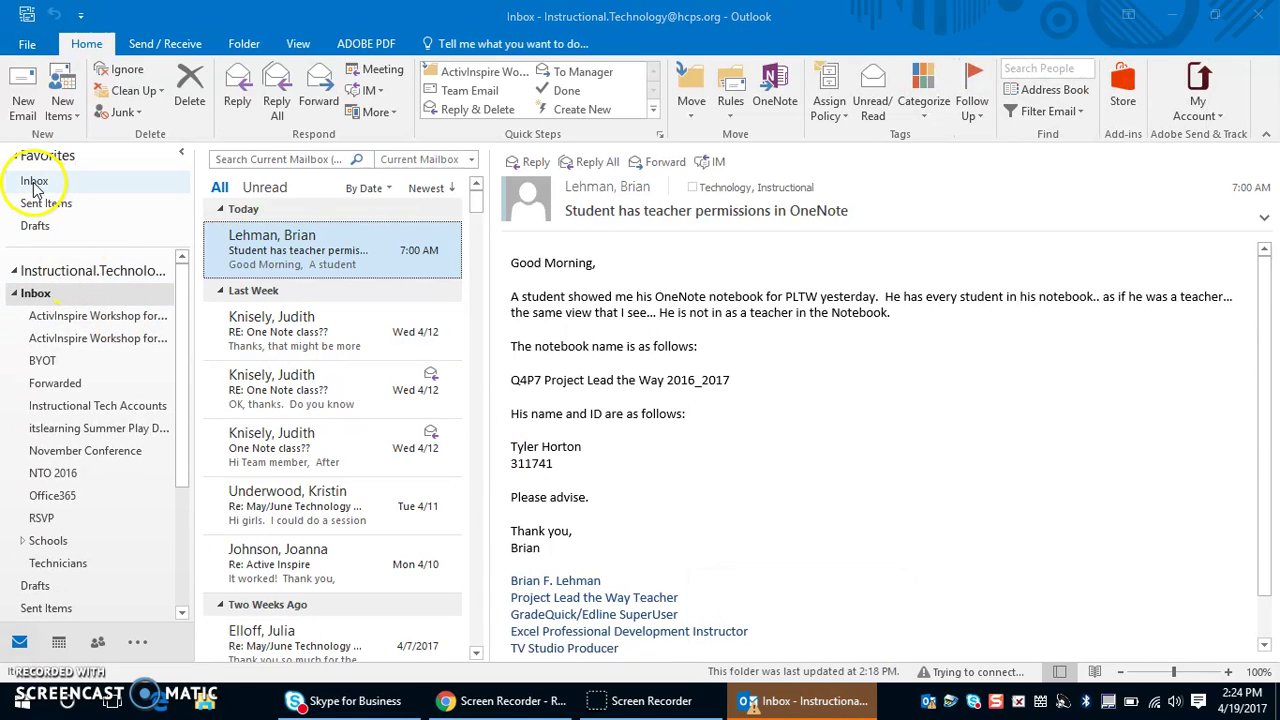
click(34, 184)
click(266, 187)
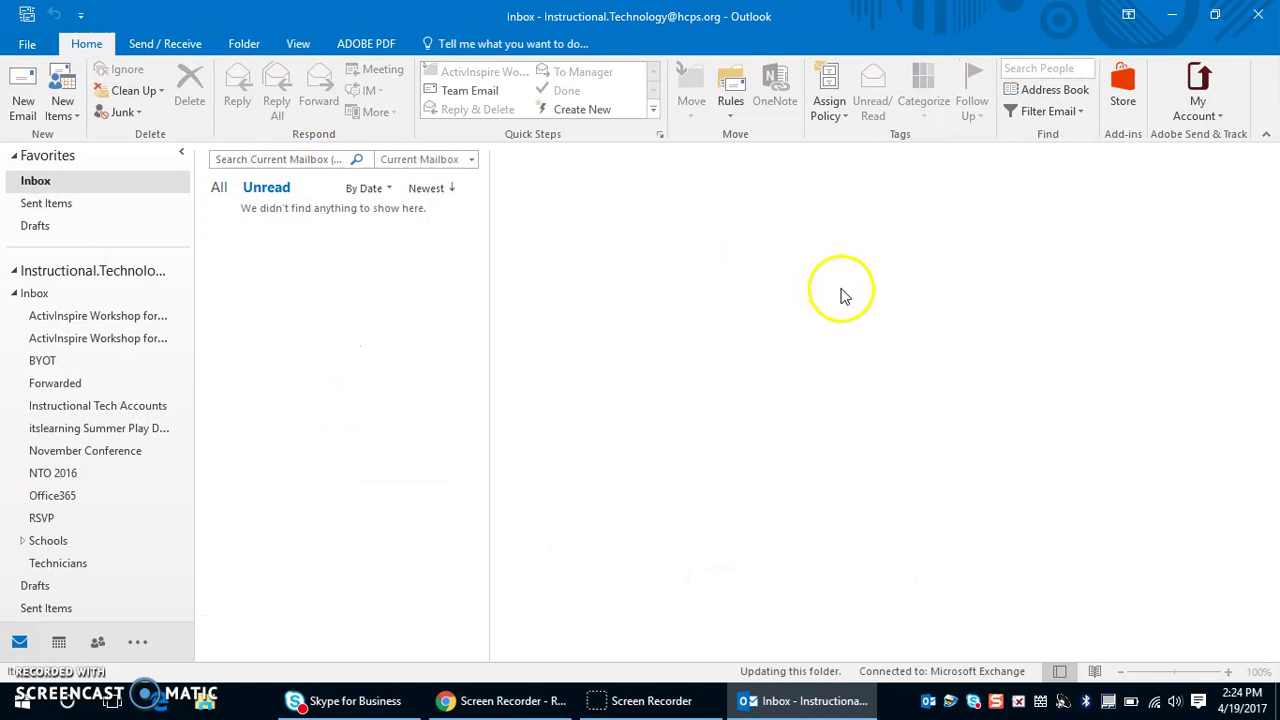